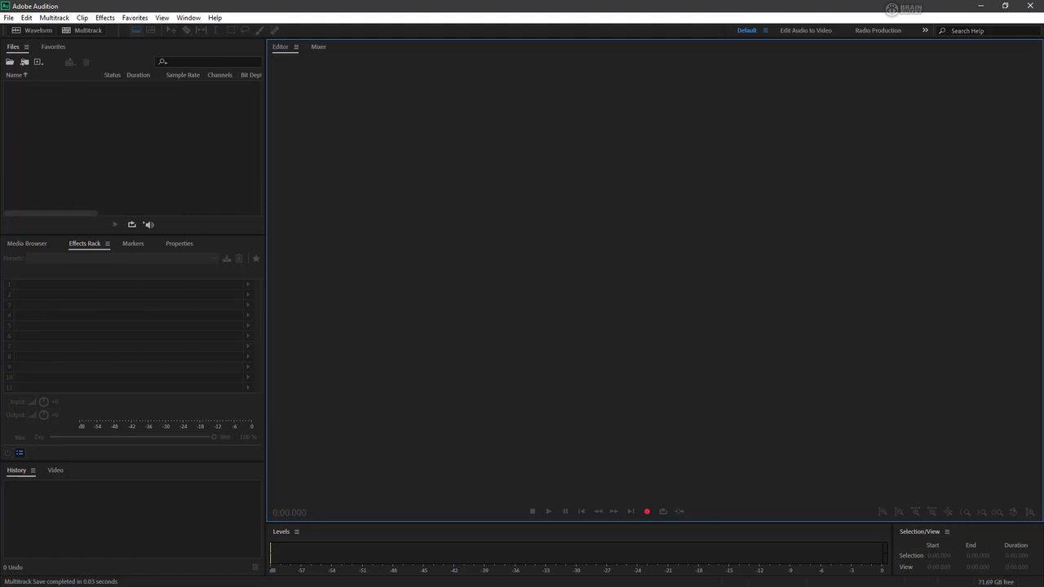
Create a new CD layout, Untitled CD Layout 1, from the Files panel's New File menu
left_click(38, 62)
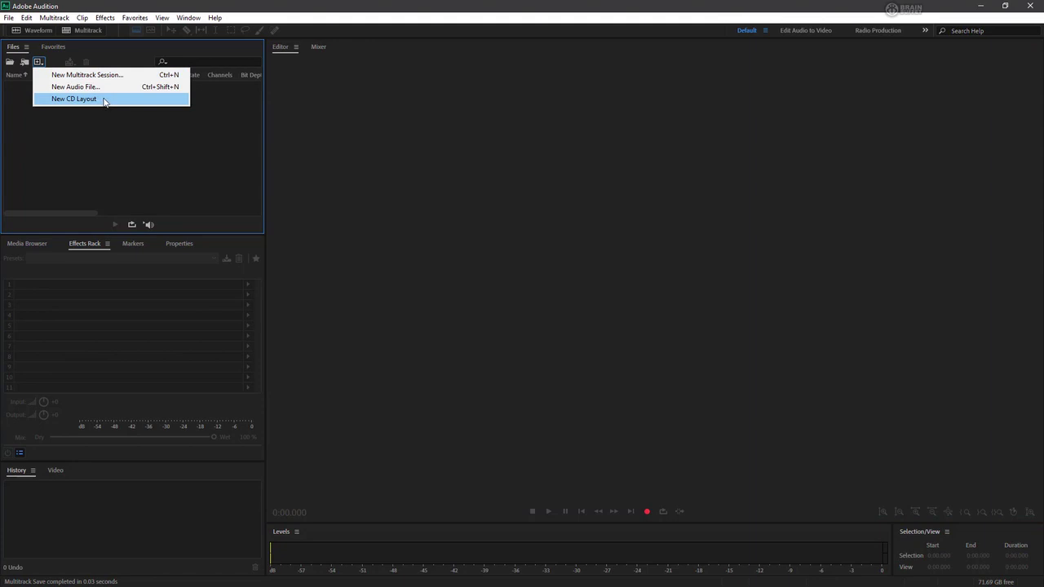
left_click(104, 101)
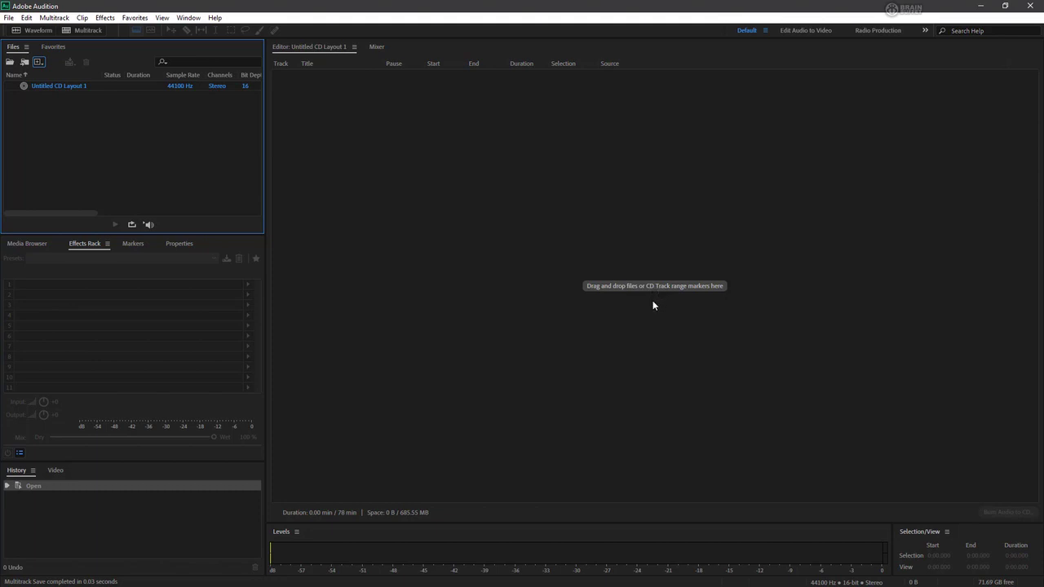
In the Media Browser, expand the CH04 folder and select all five of its audio files
left_click(24, 244)
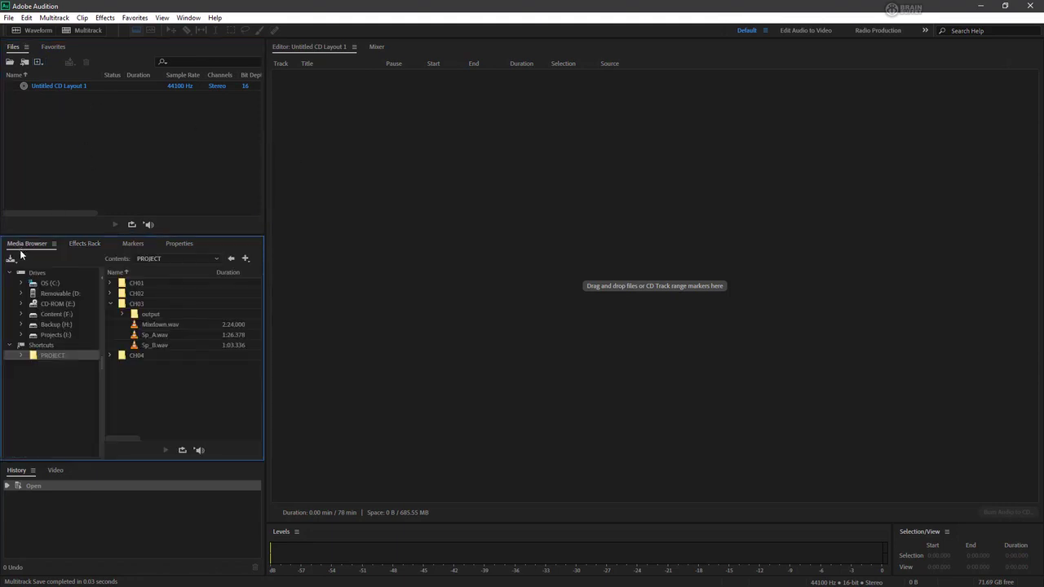
left_click(109, 354)
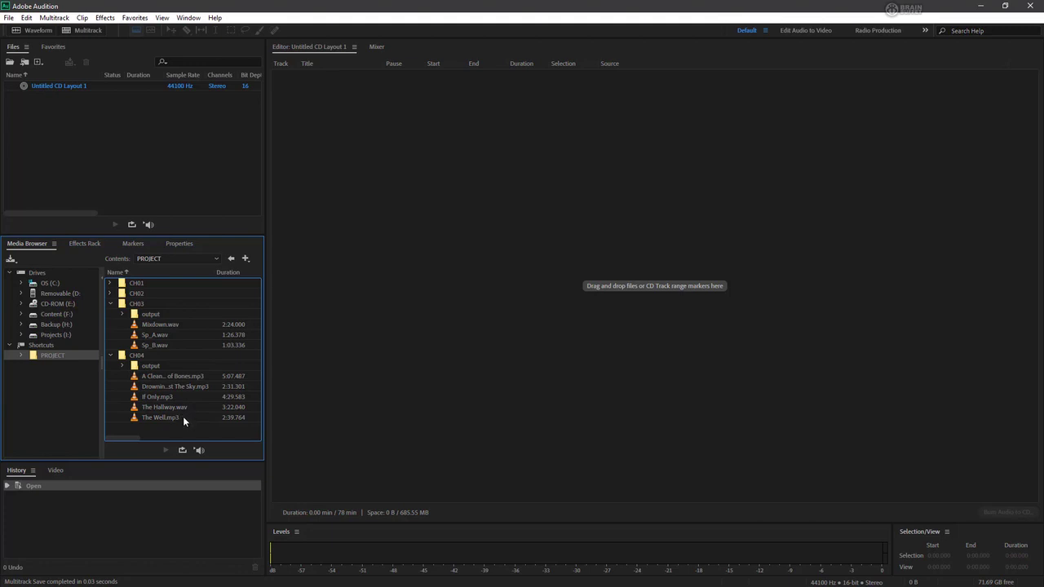
left_click(184, 419)
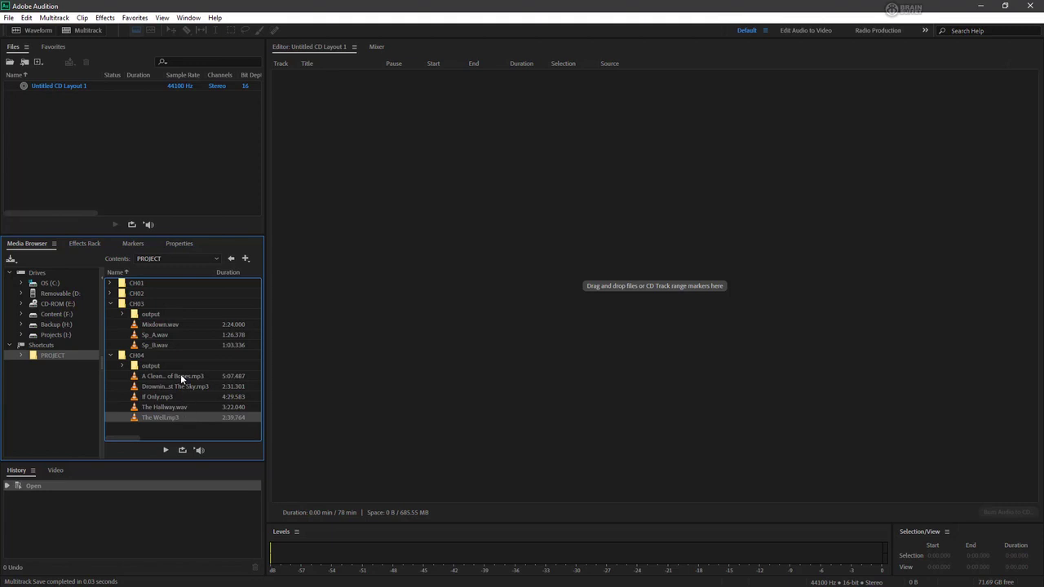
left_click(180, 376, "shift")
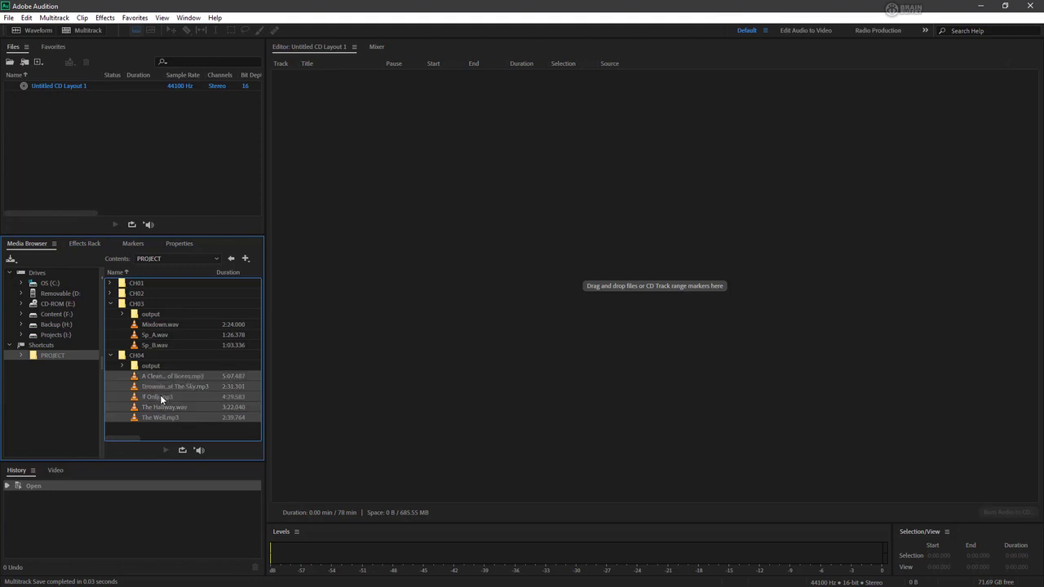
Drag the five selected CH04 audio files into the Files panel to import them
left_click_drag(160, 395, 121, 148)
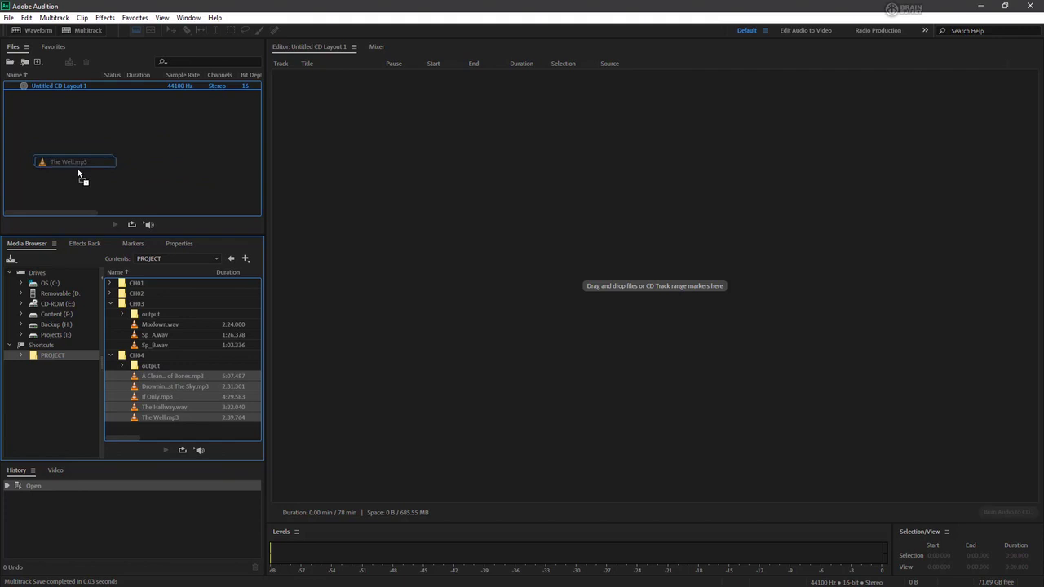
left_click_drag(121, 148, 100, 145)
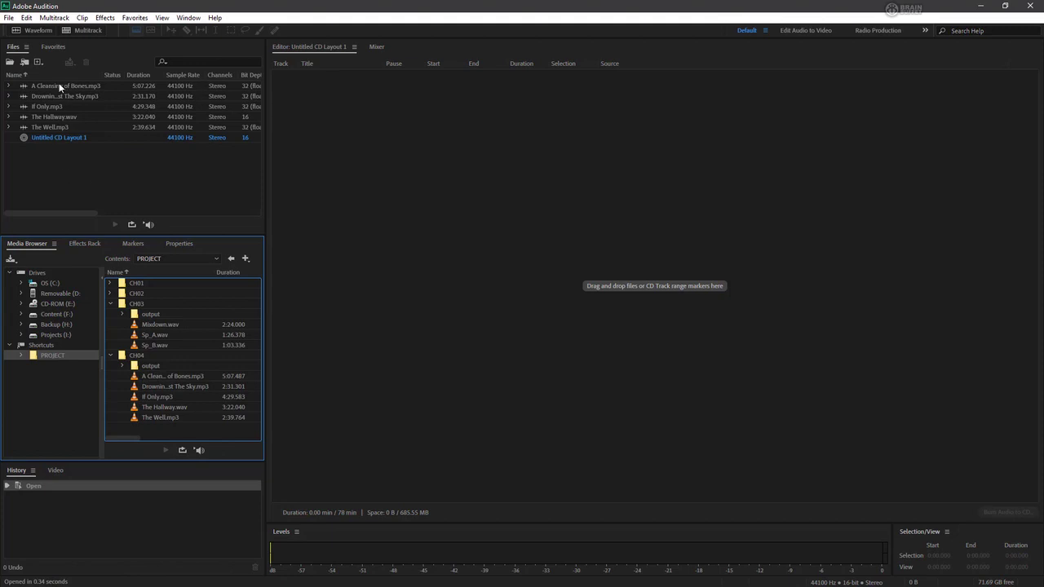
Add A Cleansing of Bones, If Only, The Hallway, The Well and Drowning Past The Sky as tracks 01–05
left_click_drag(52, 85, 480, 205)
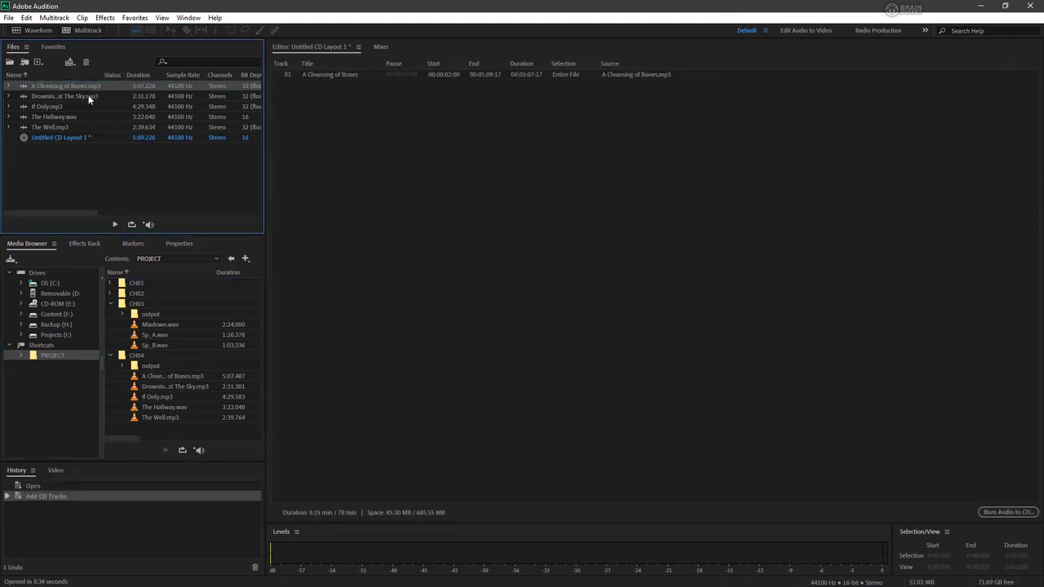
left_click_drag(52, 106, 452, 183)
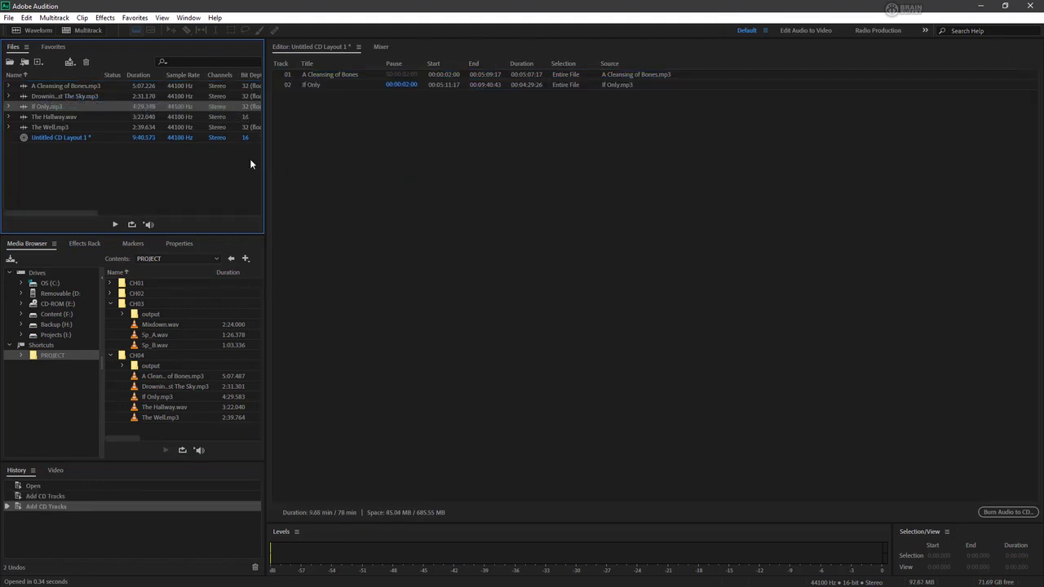
left_click_drag(64, 115, 446, 180)
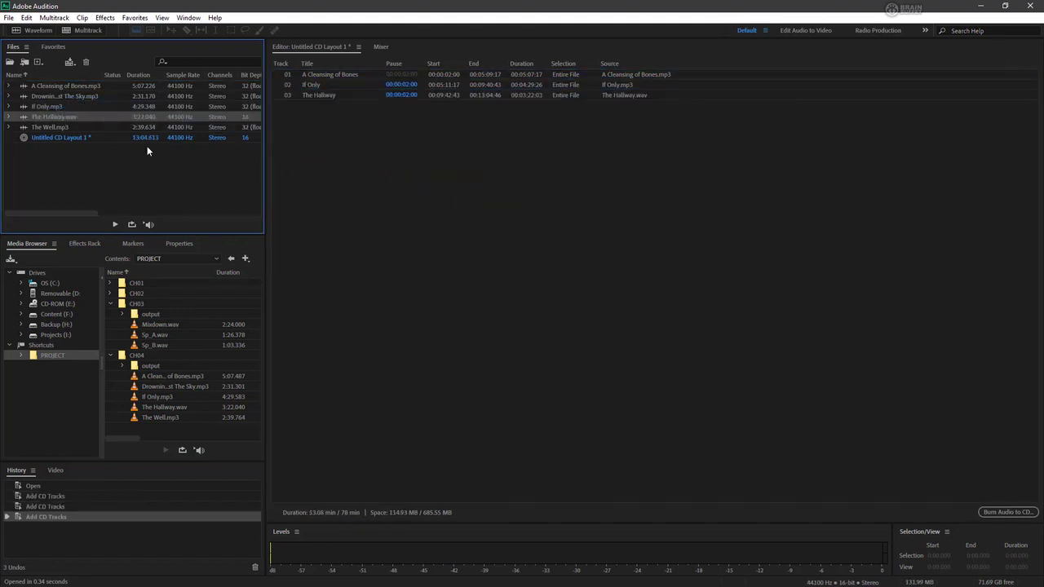
left_click_drag(73, 126, 370, 202)
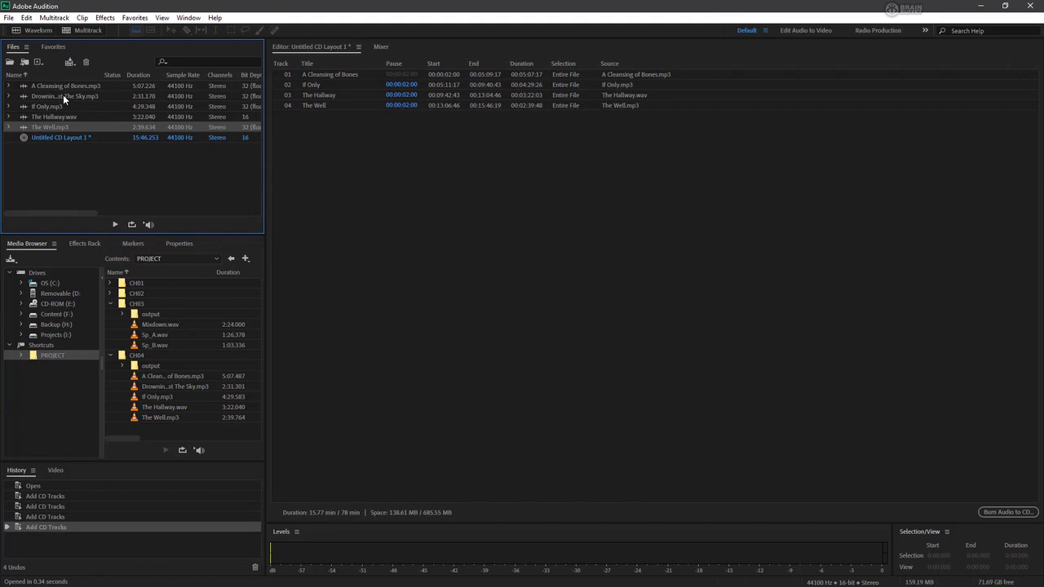
left_click_drag(63, 95, 542, 303)
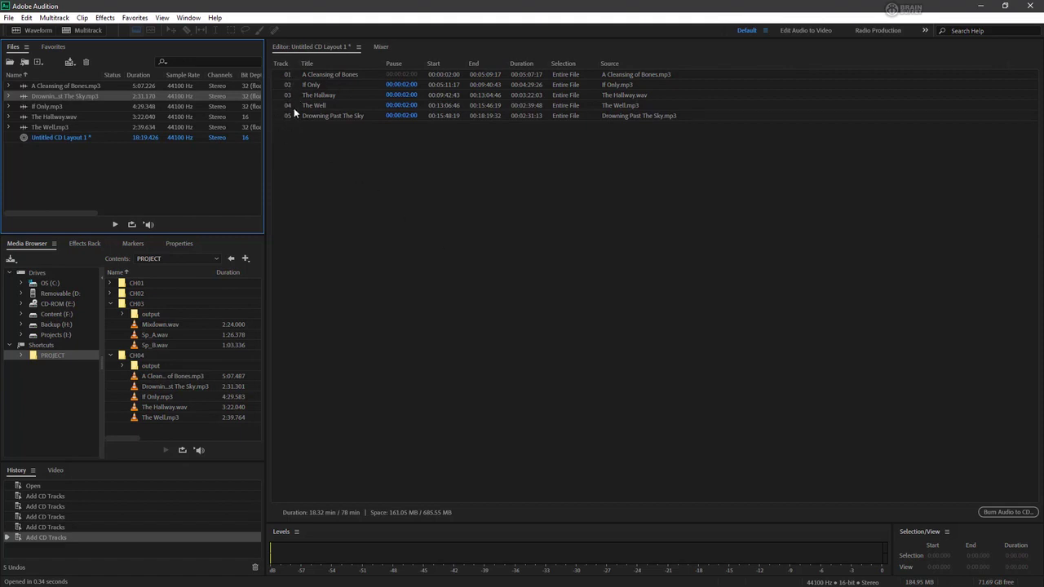
Drag The Hallway above A Cleansing of Bones so it becomes track 01
left_click_drag(317, 95, 325, 74)
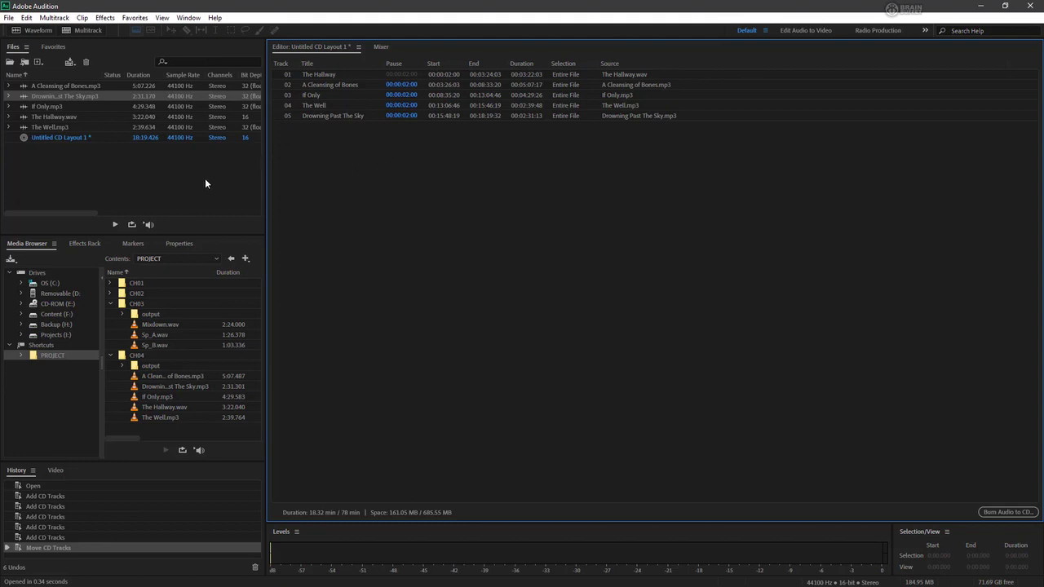
Show the CD layout's Properties, expanding Info (18.32 of 78 minutes) and the empty CD Text fields
left_click(180, 244)
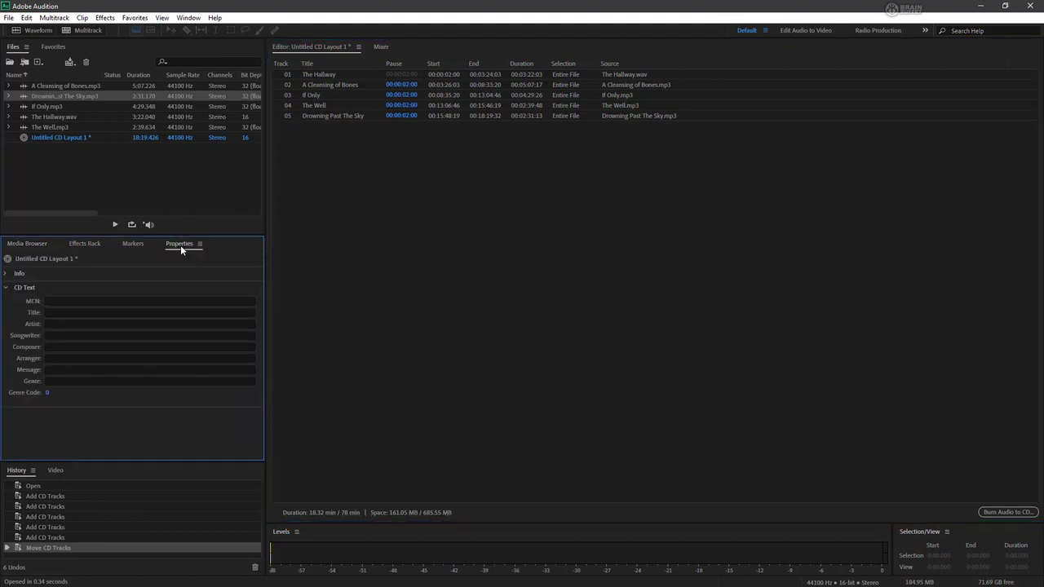
left_click(65, 137)
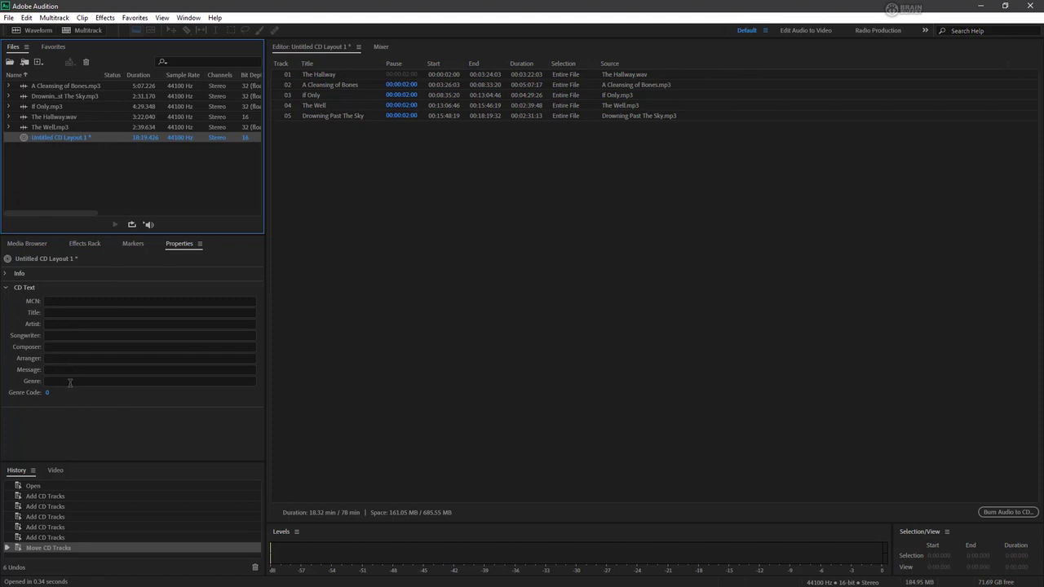
left_click(61, 273)
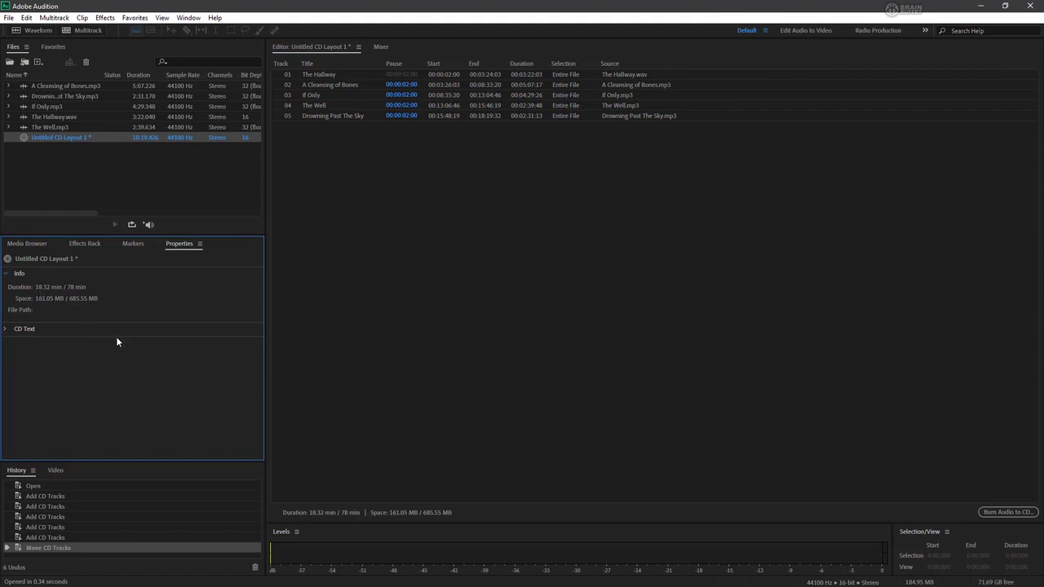
left_click(20, 328)
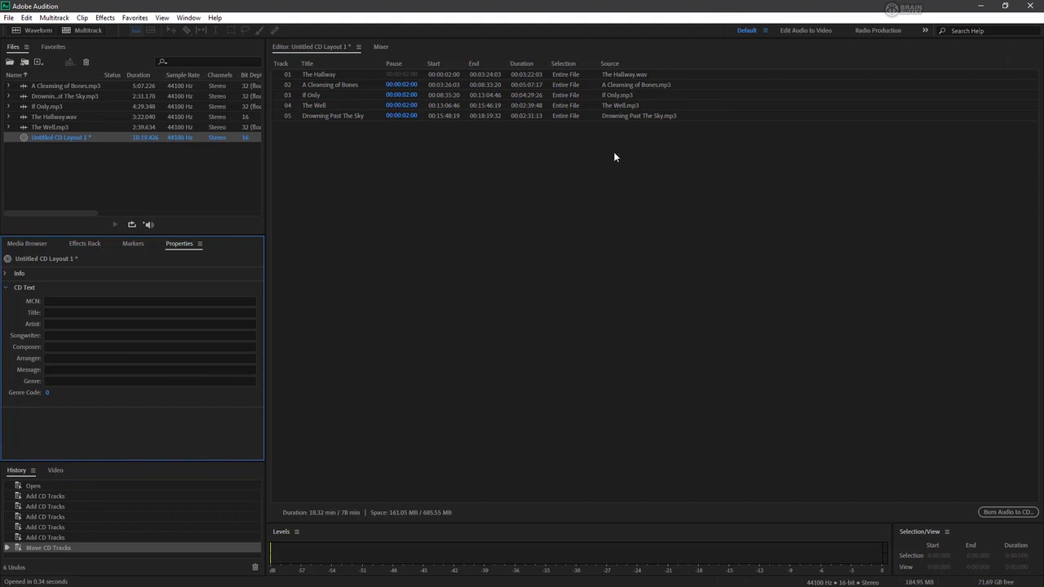
left_click(1002, 512)
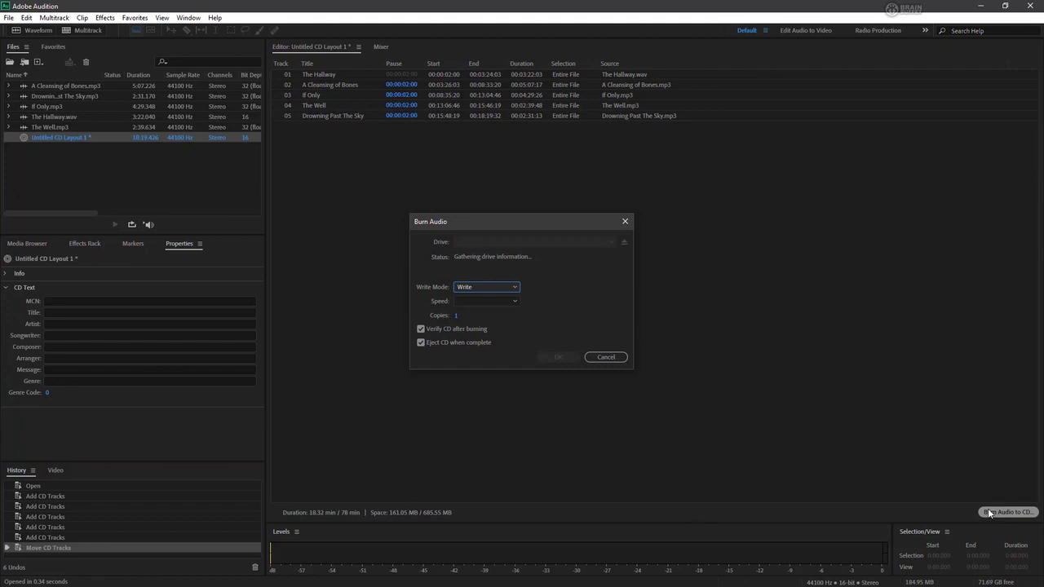
left_click(540, 241)
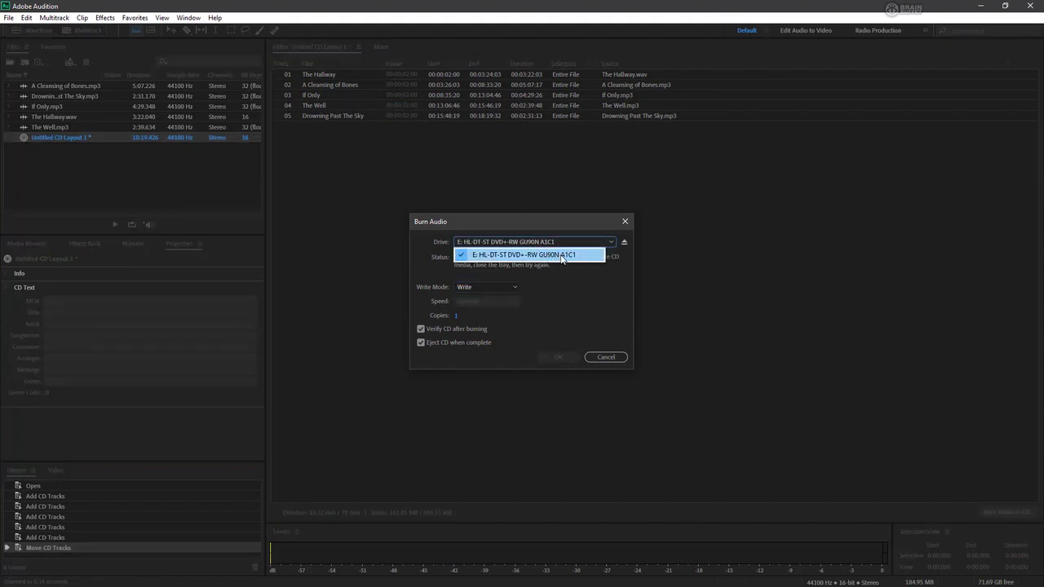
left_click(567, 258)
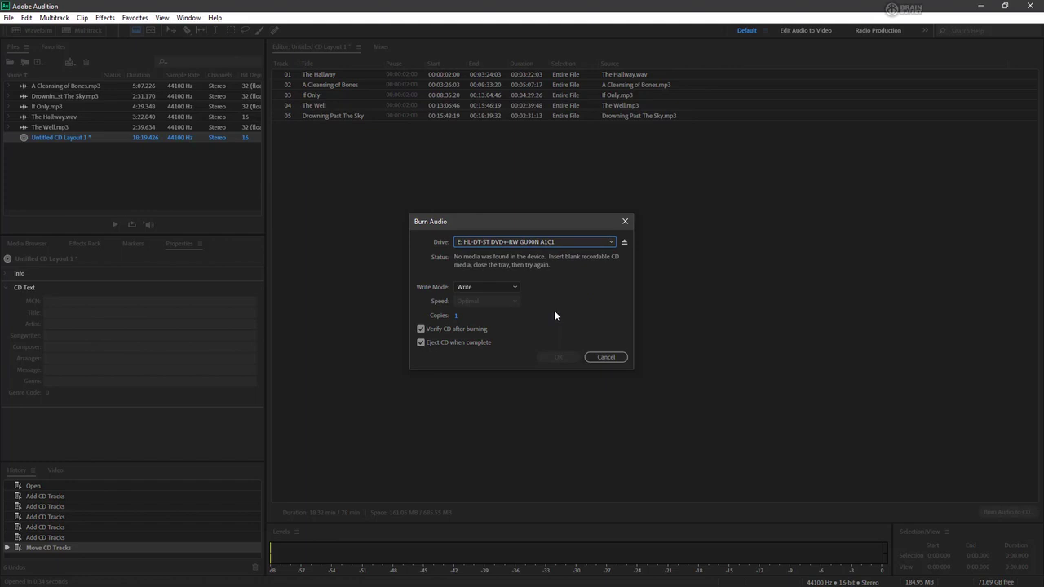
left_click(625, 221)
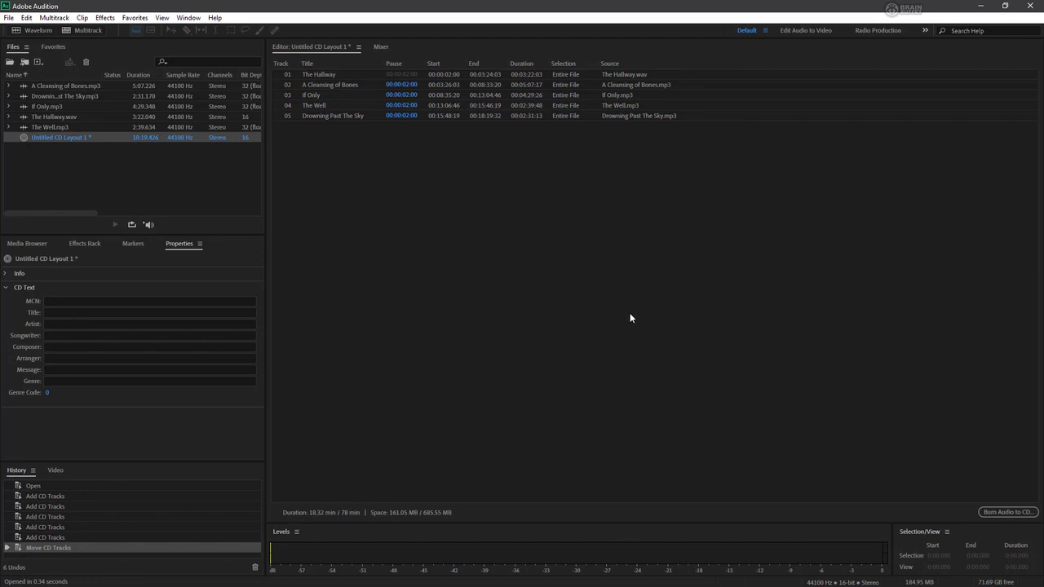